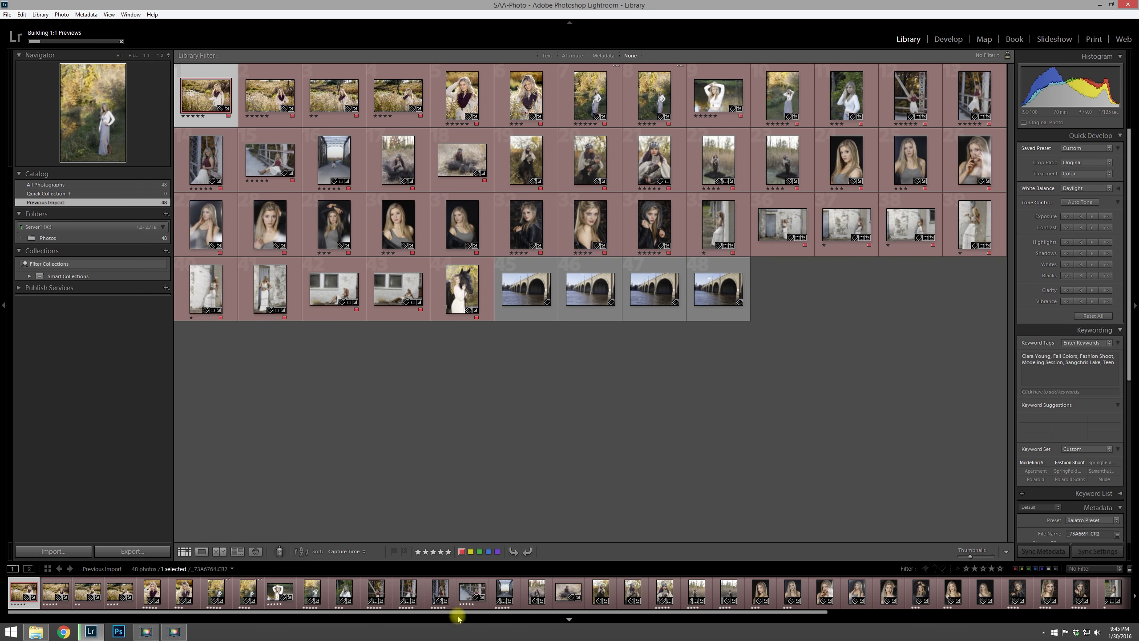
Look through the filmstrip of imported photos and display the selected first photo in Loupe view
scroll(686, 605, down, 1)
scroll(693, 613, down, 10)
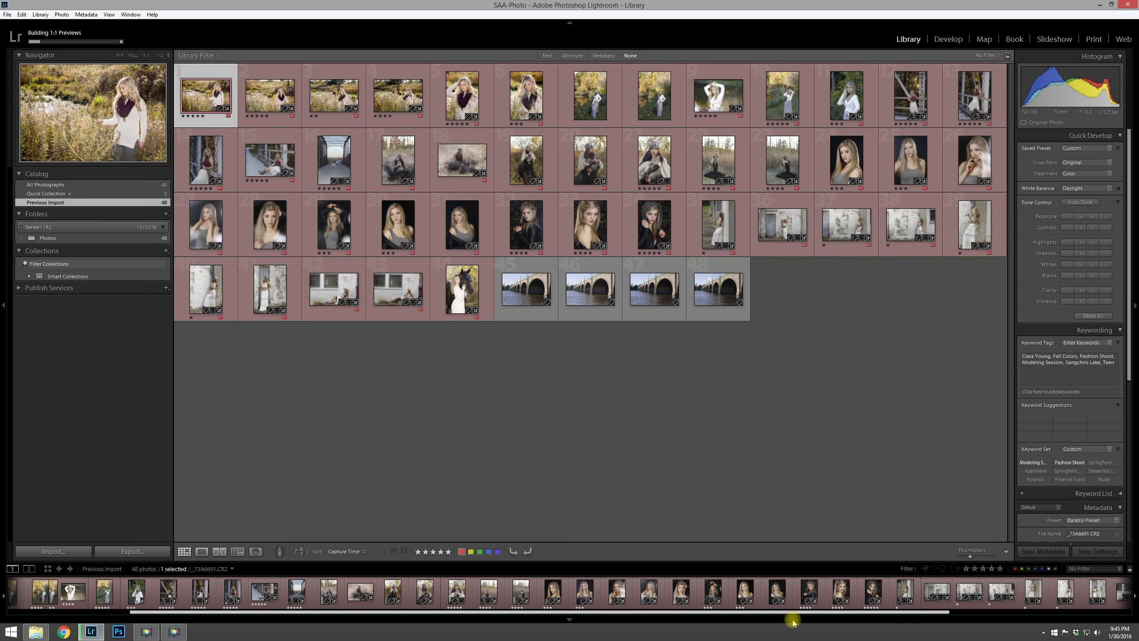
scroll(740, 617, up, 10)
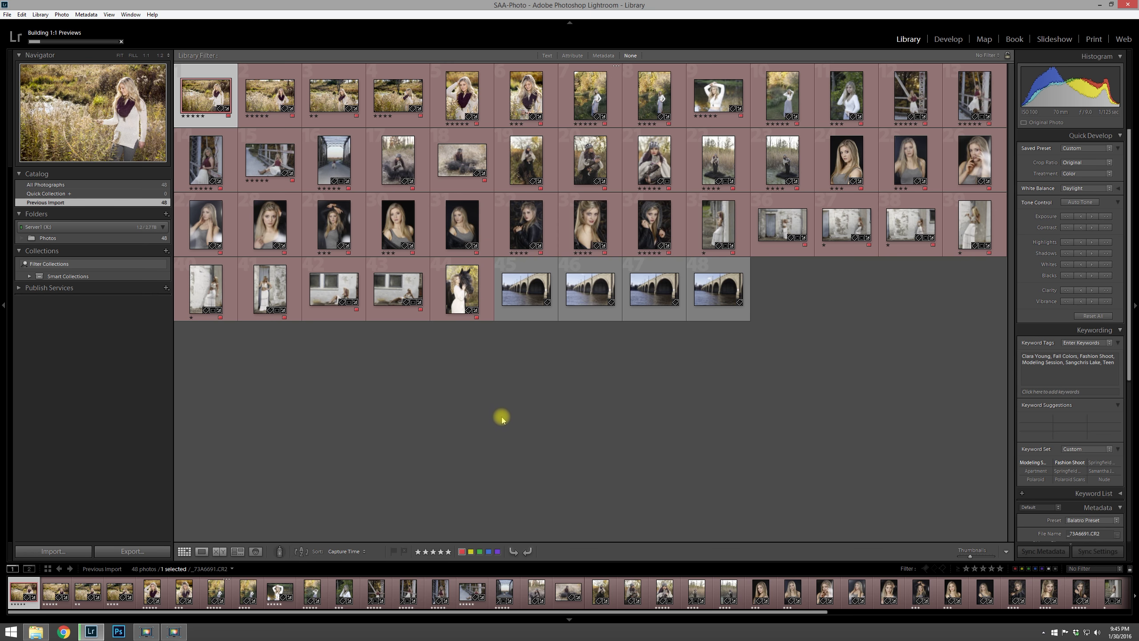
click(201, 552)
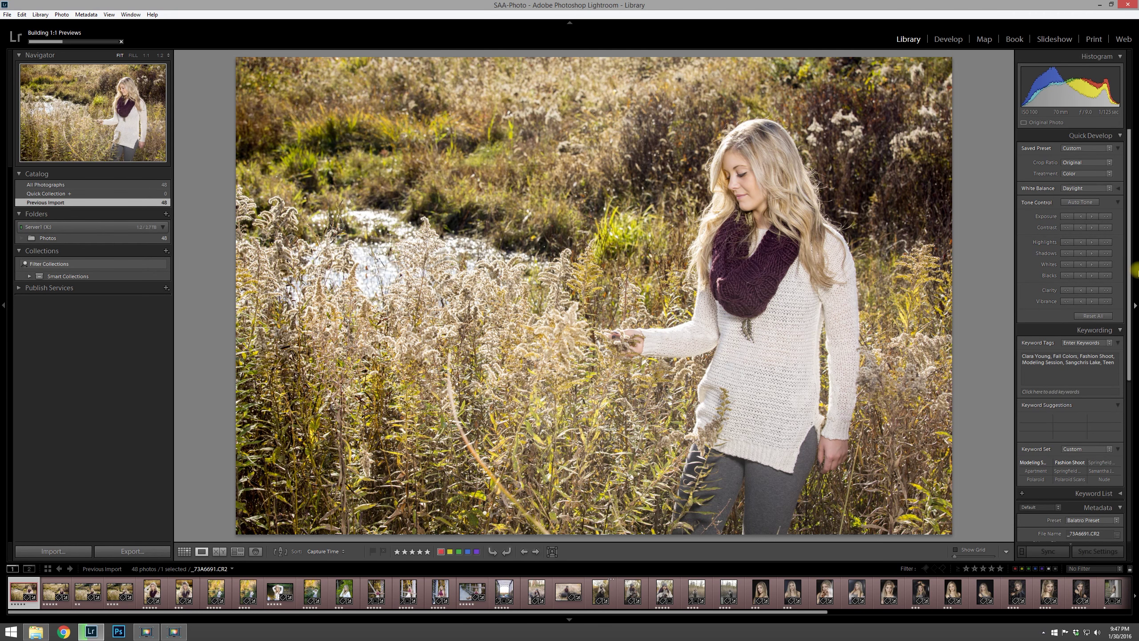
Examine the selected photo's assigned keywords, the full keyword list and its metadata, including rating and color label
drag(1129, 265, 1126, 310)
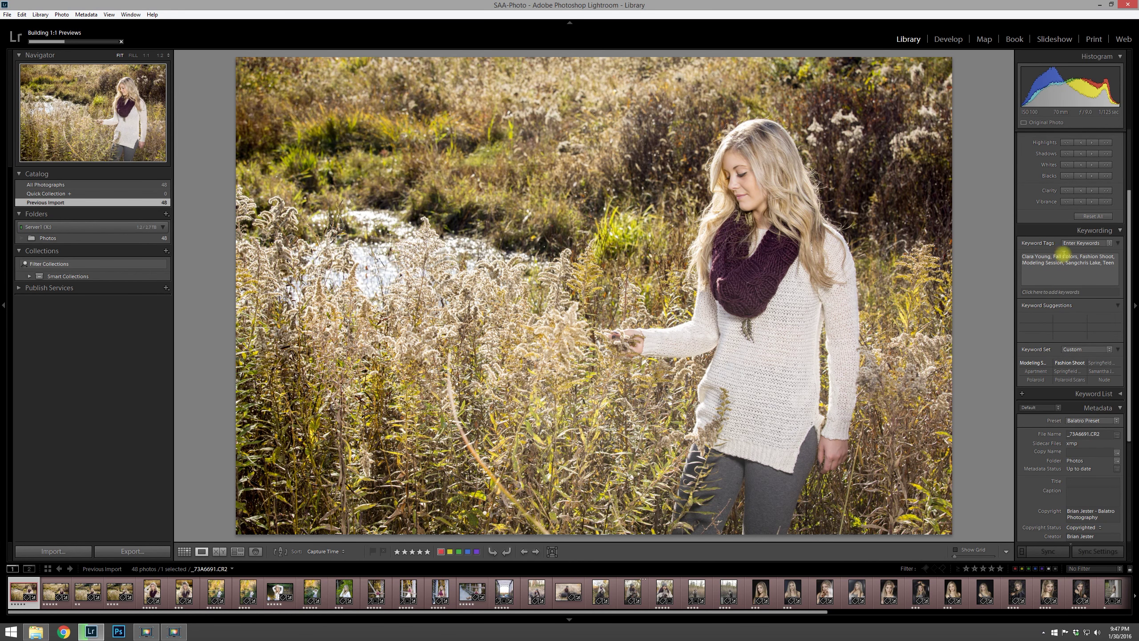
drag(1129, 246, 1114, 331)
click(1121, 247)
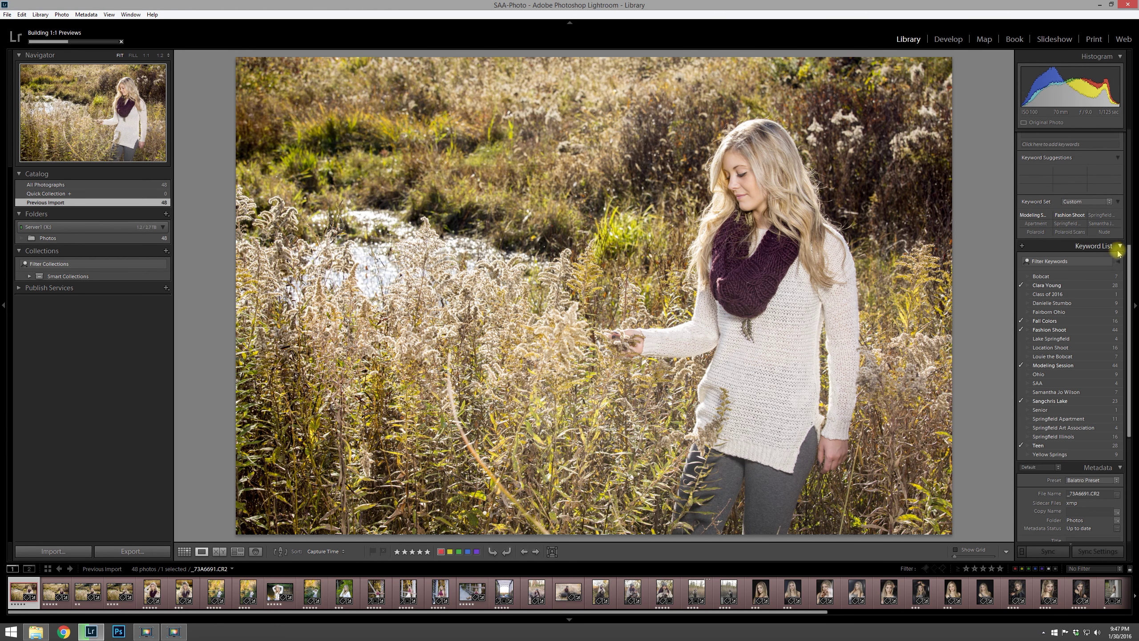
drag(1130, 277, 1112, 297)
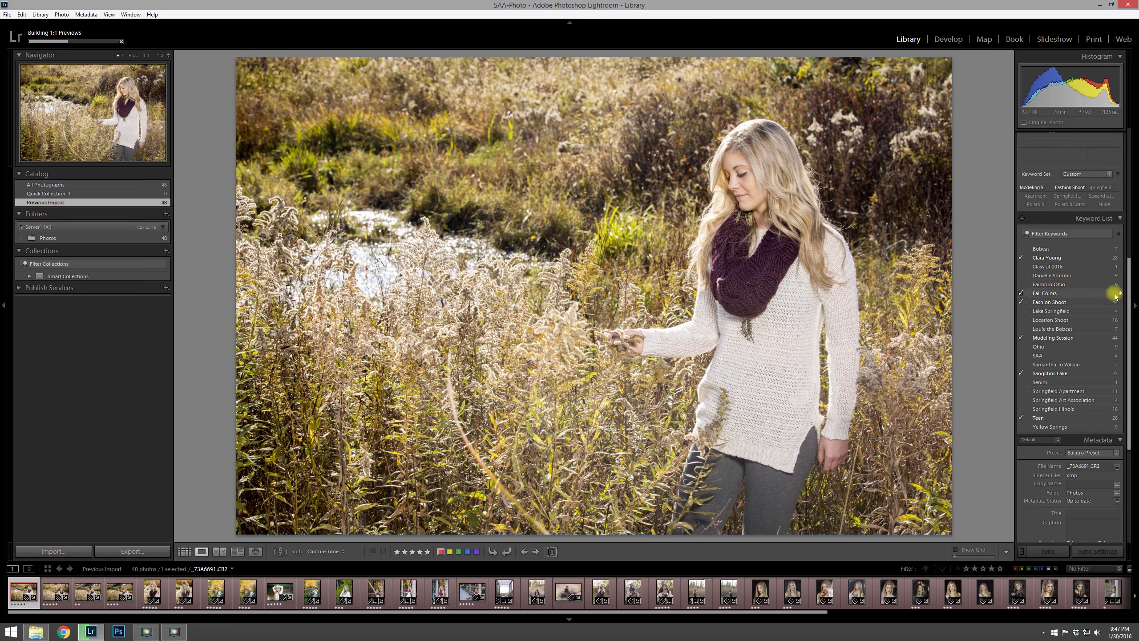
click(1119, 218)
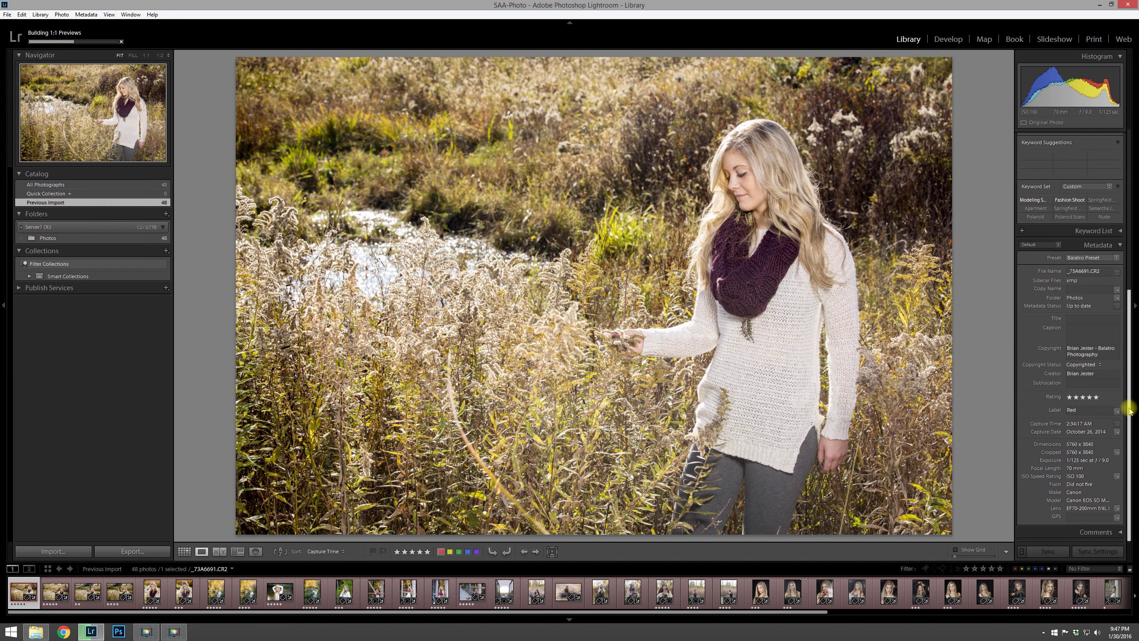
click(1075, 411)
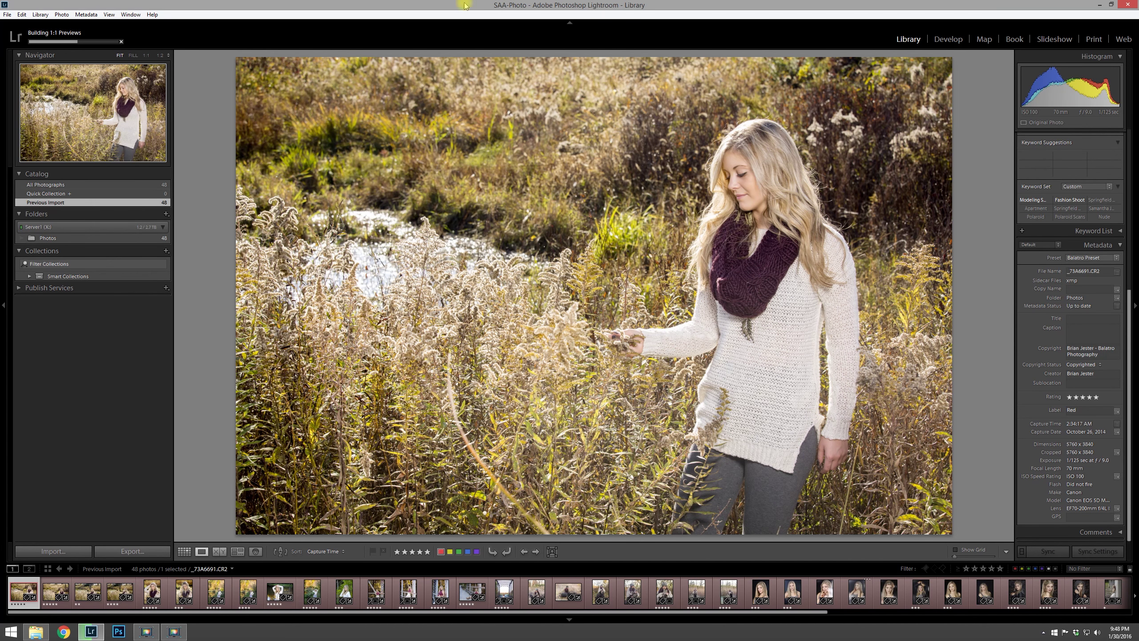
In the External Editing preferences, set the color space for editing in Adobe Photoshop CC 2015 to sRGB
click(20, 15)
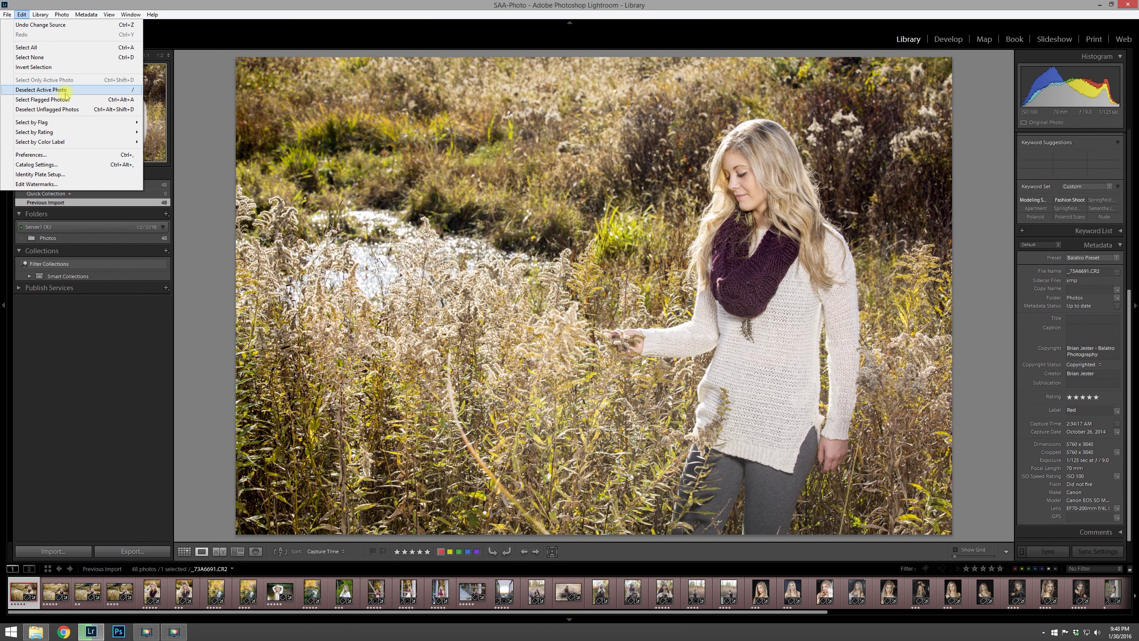
click(34, 155)
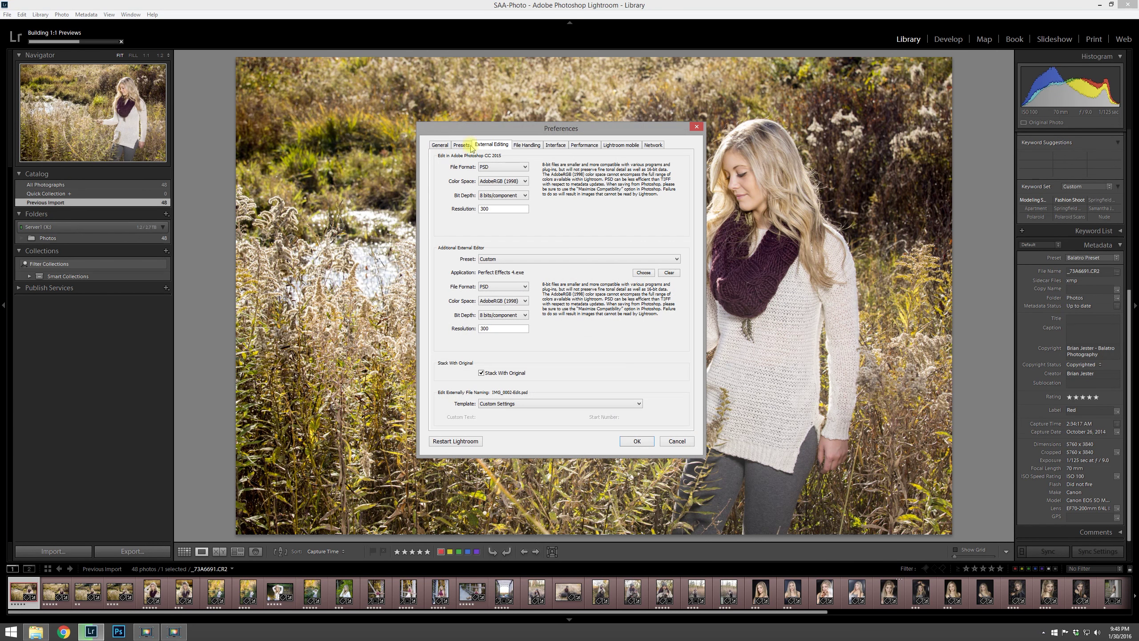
click(438, 150)
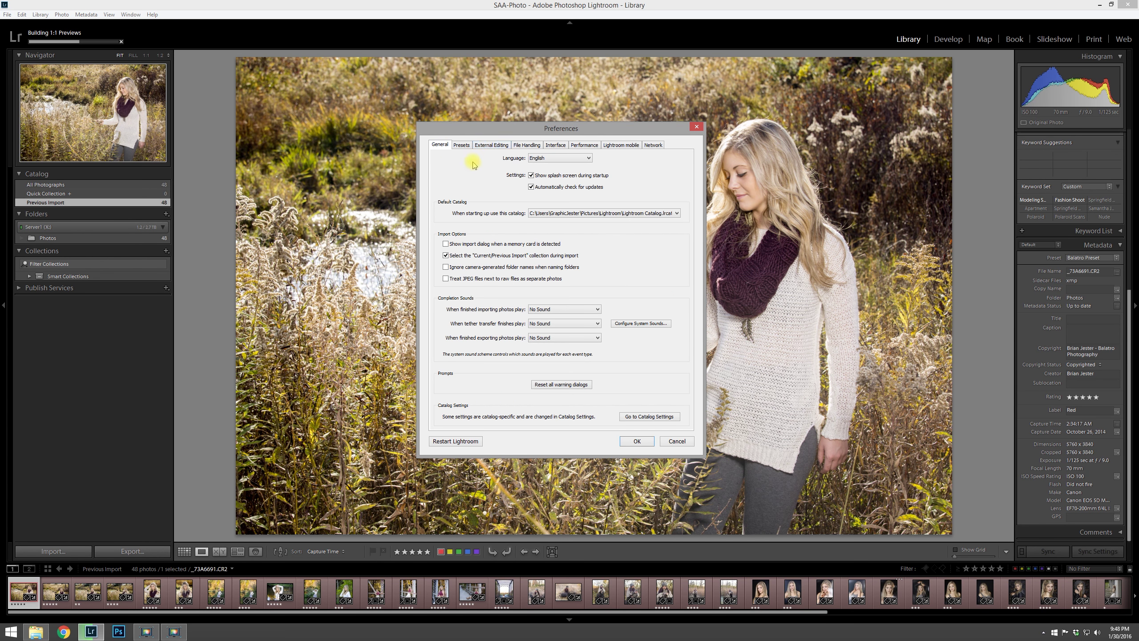
click(488, 146)
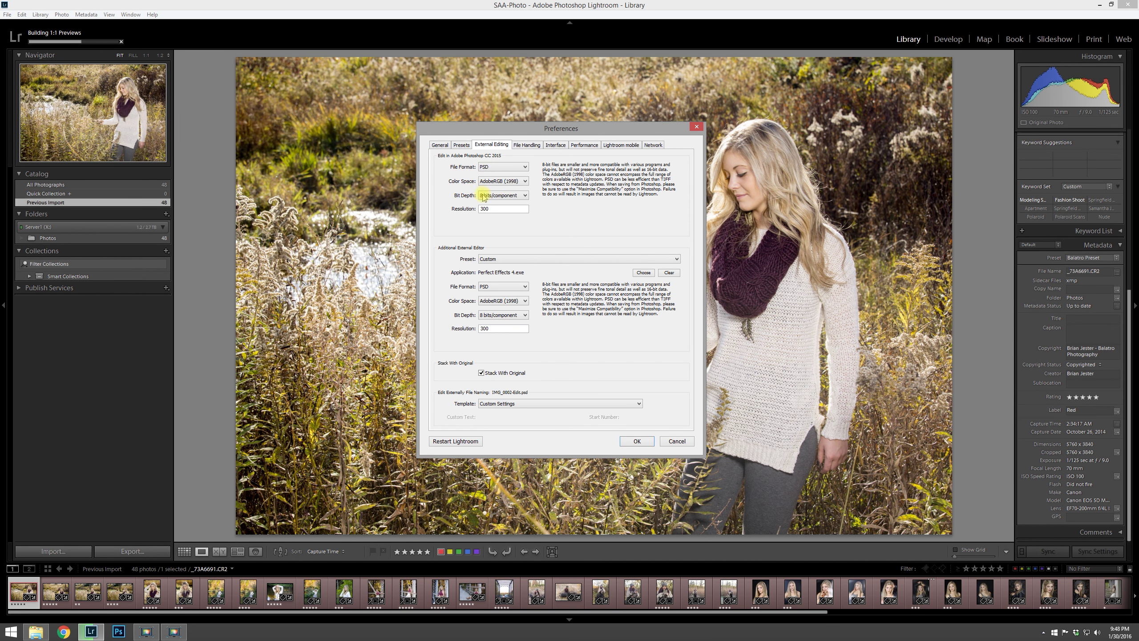
click(501, 183)
click(478, 215)
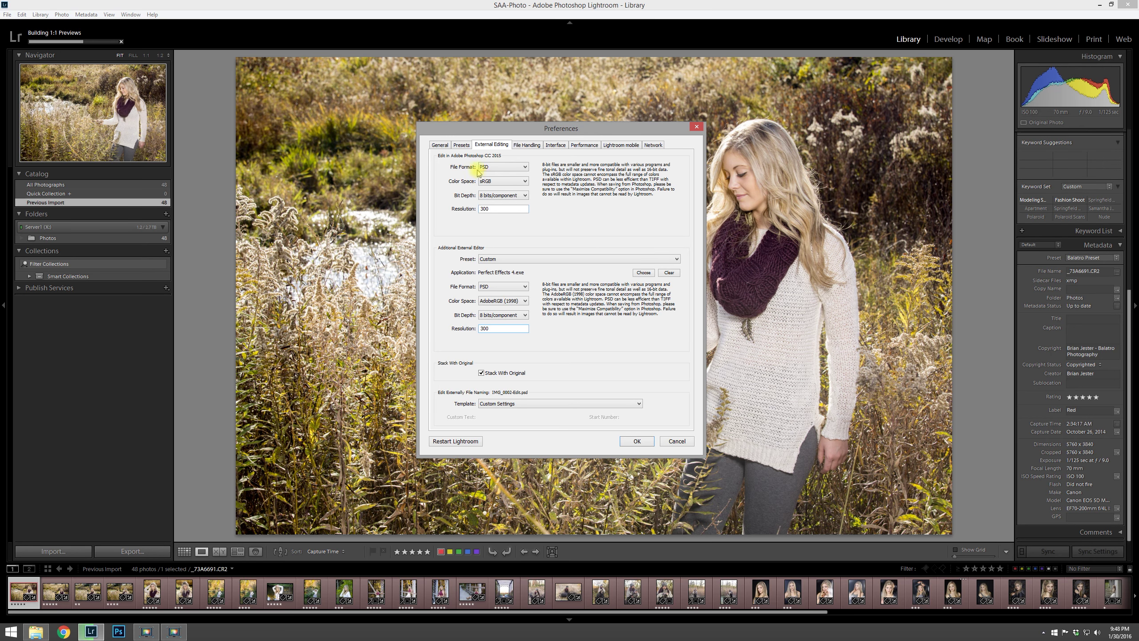
click(489, 182)
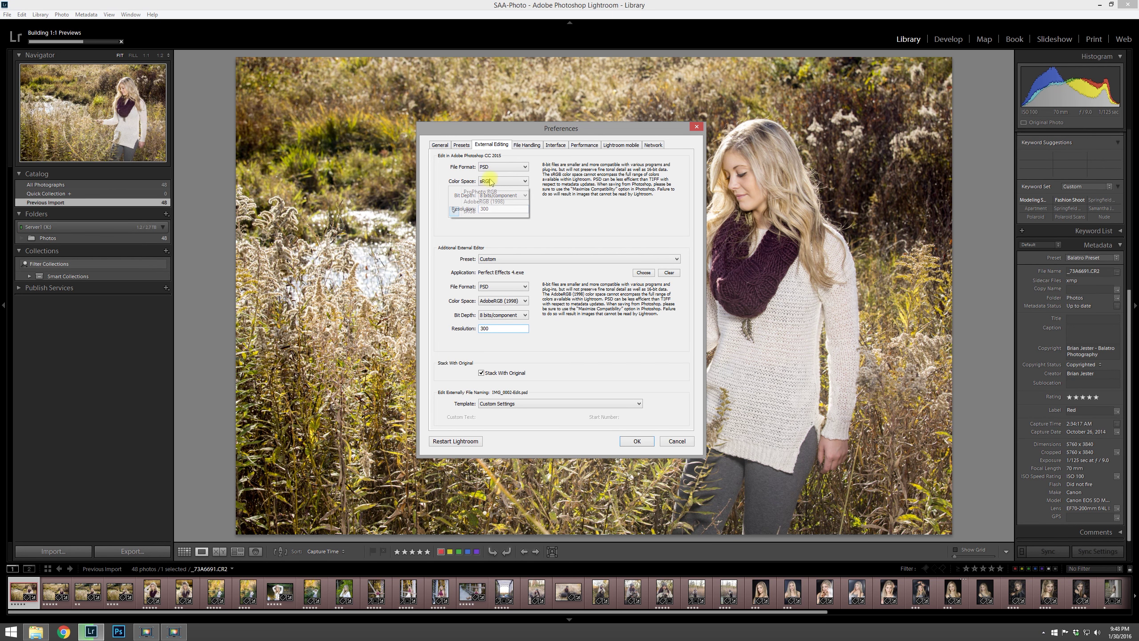
click(567, 230)
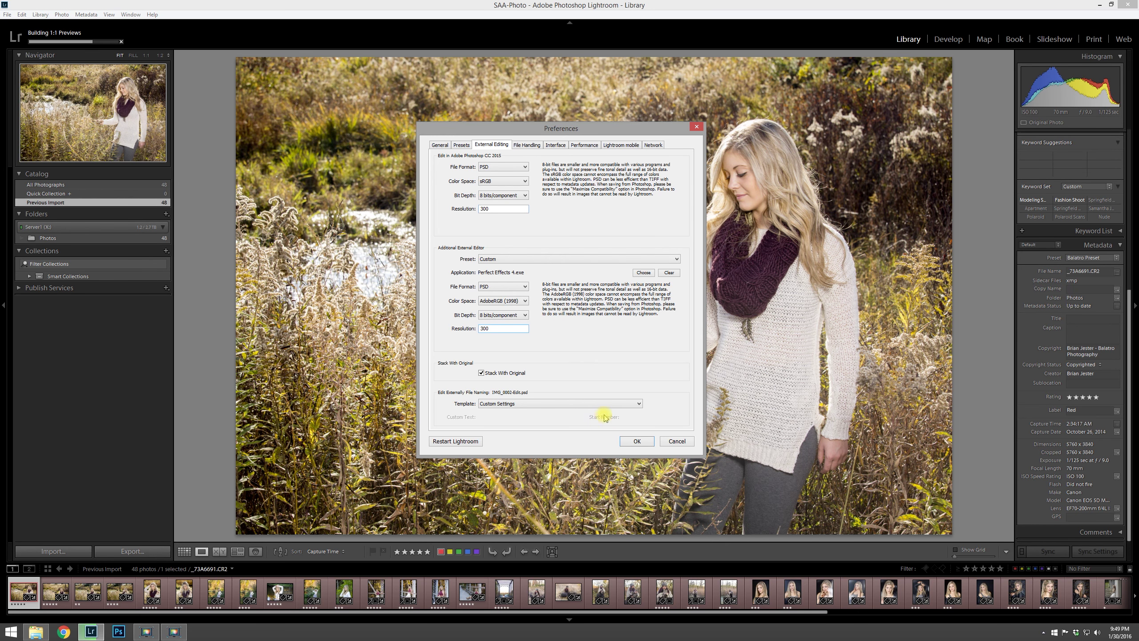
click(634, 441)
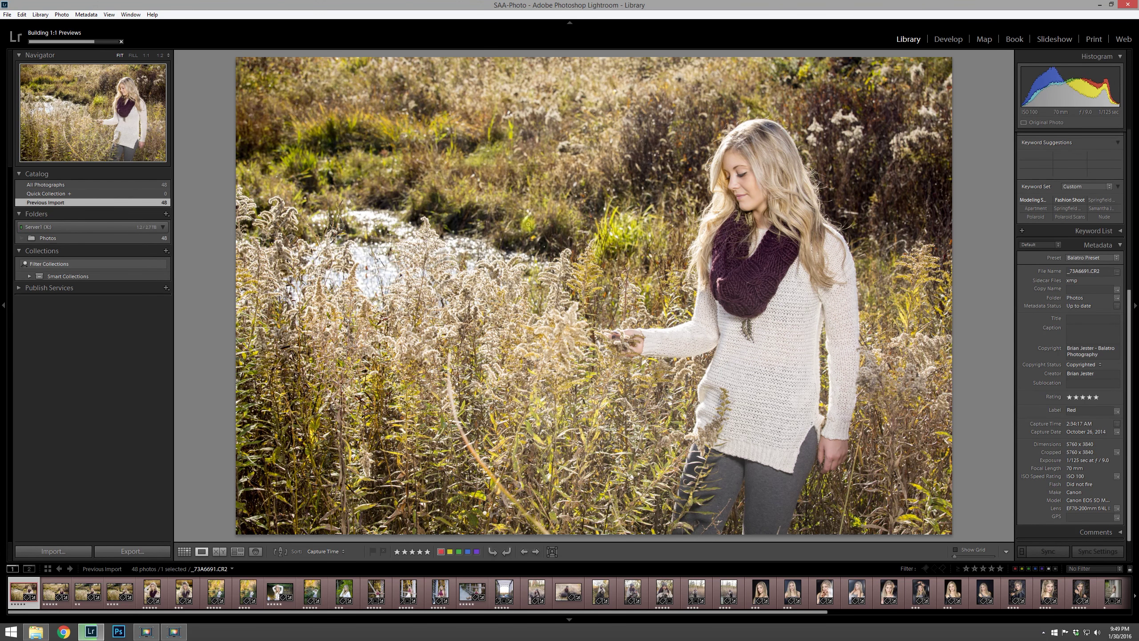
In the catalog's metadata settings, enable automatically writing changes into XMP
click(22, 15)
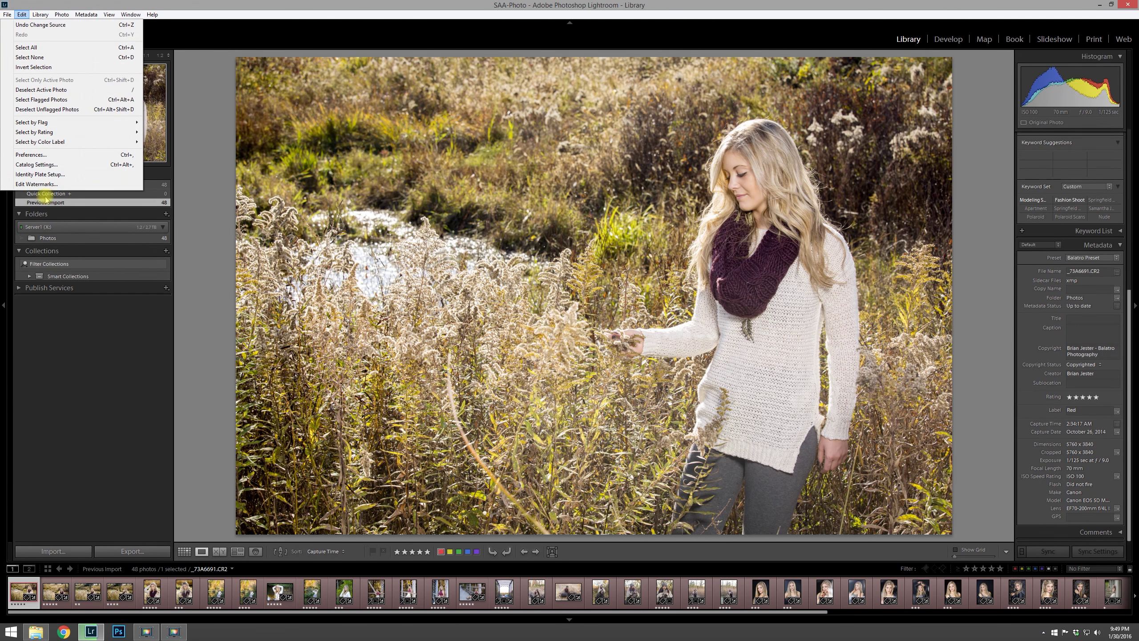
click(37, 165)
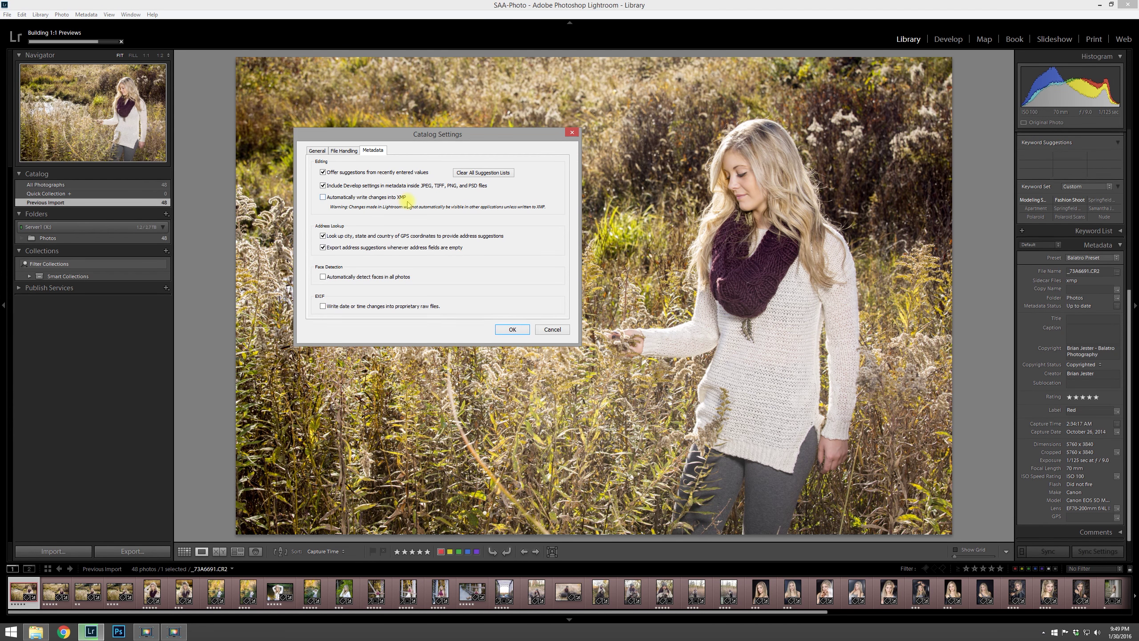
click(322, 197)
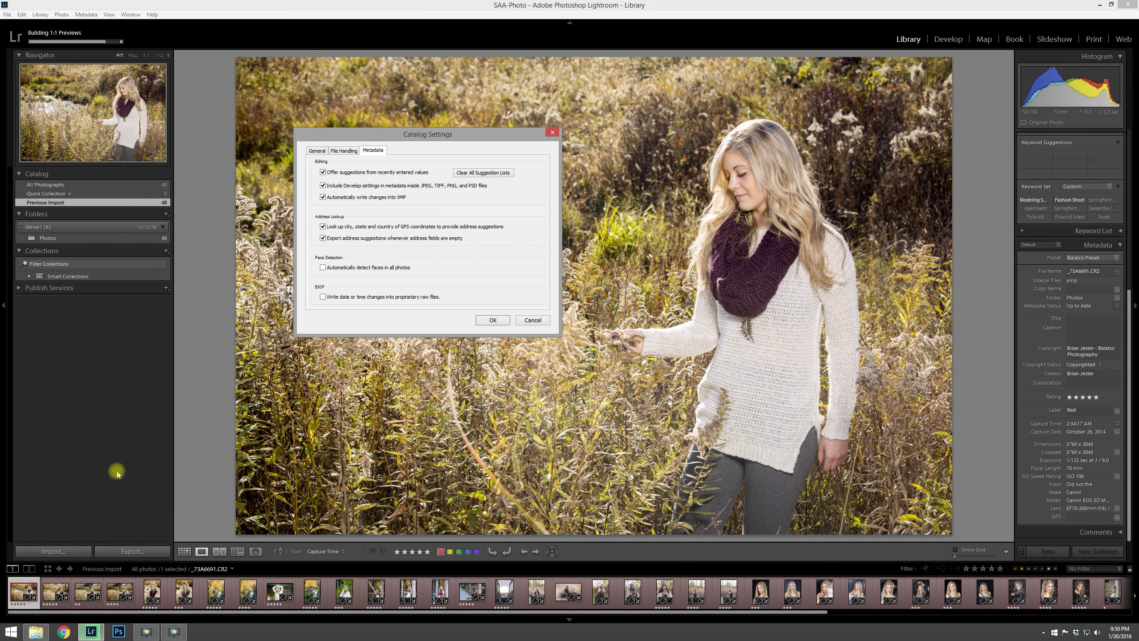
Switch to File Explorer and open the Photos folder to examine the XMP sidecar files beside the raw photos
click(38, 636)
click(745, 118)
double_click(745, 117)
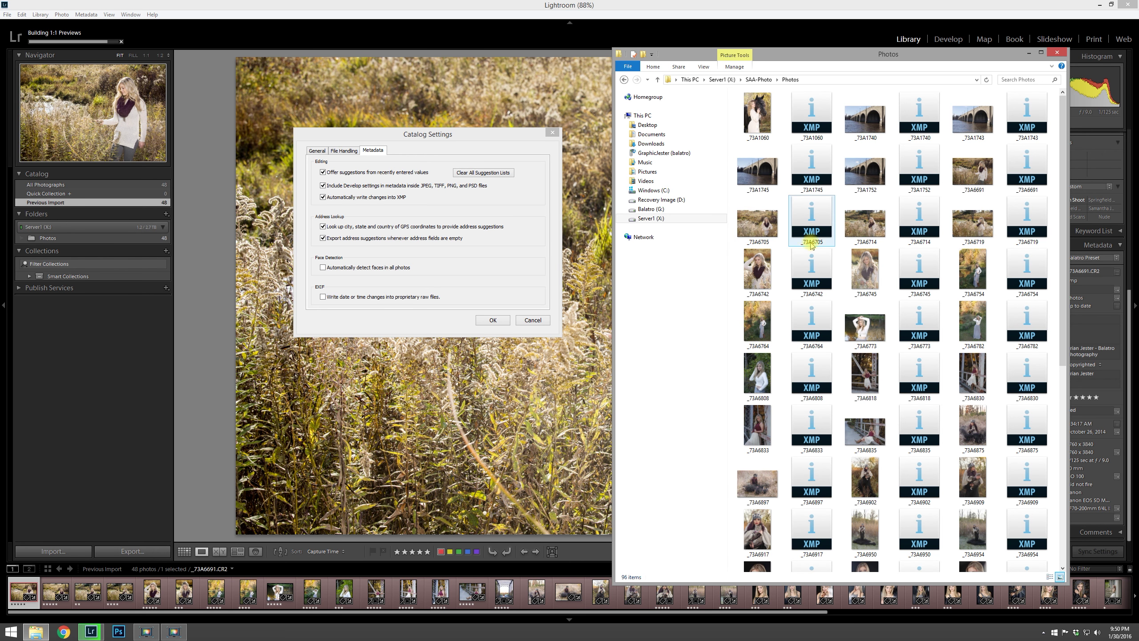
click(813, 245)
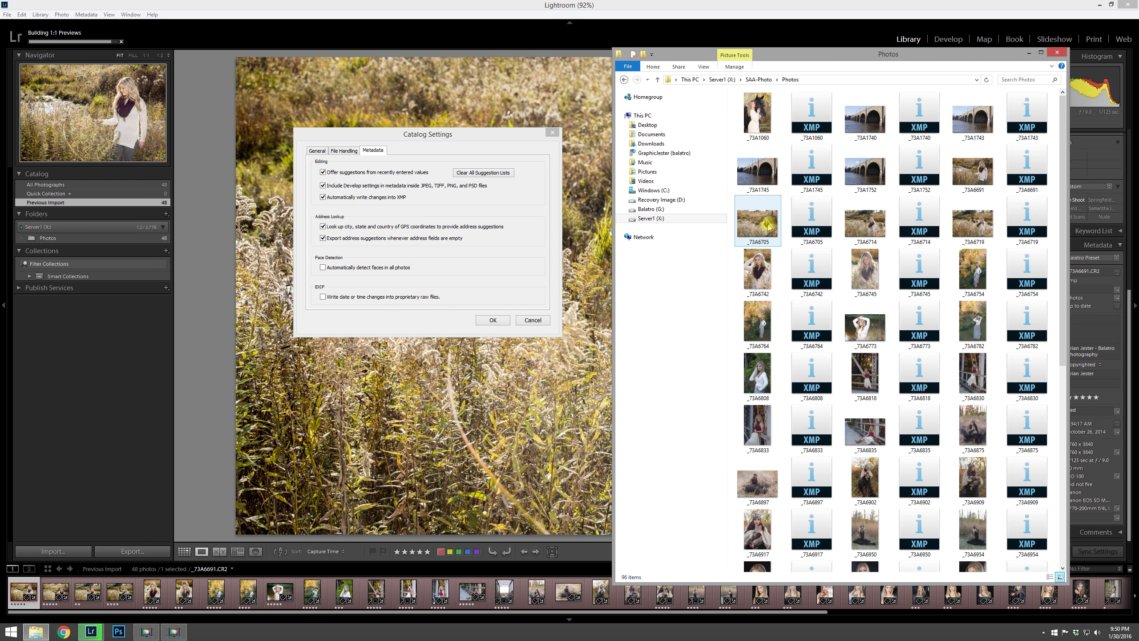
mouse_move(802, 247)
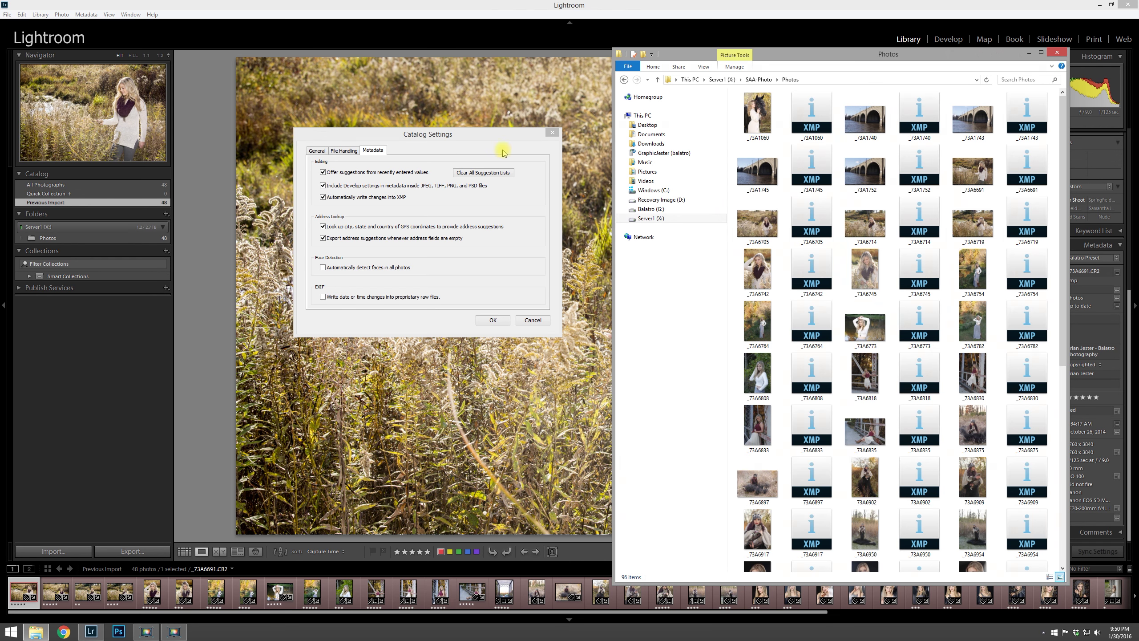
Back in Lightroom's Catalog Settings, set the standard preview size to Auto (2560px) and the preview quality to High
click(492, 140)
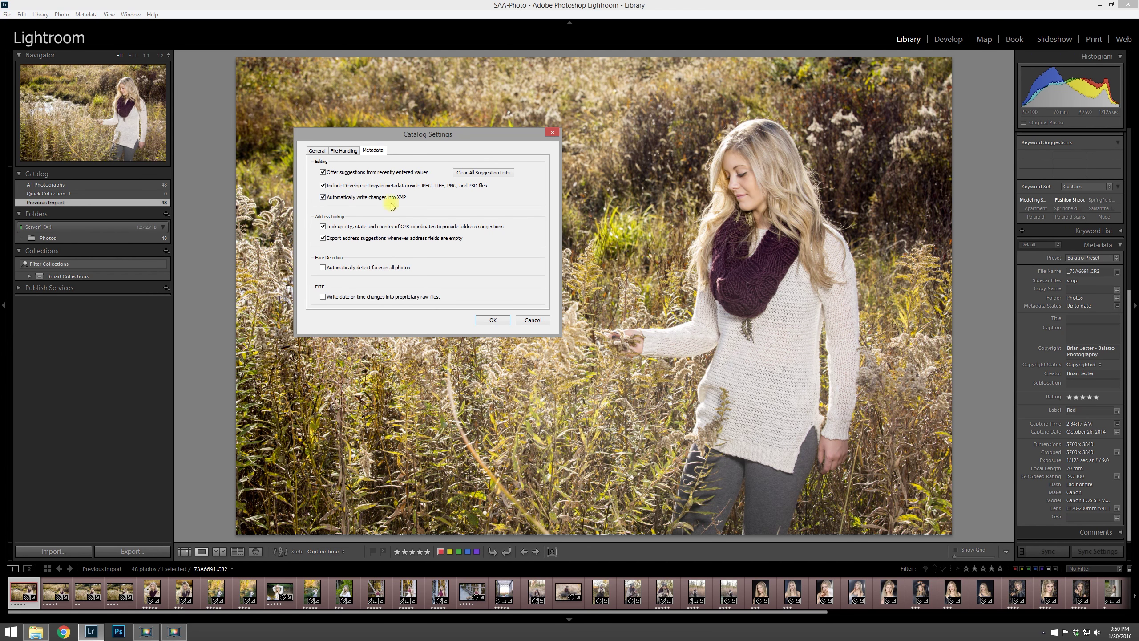
click(349, 152)
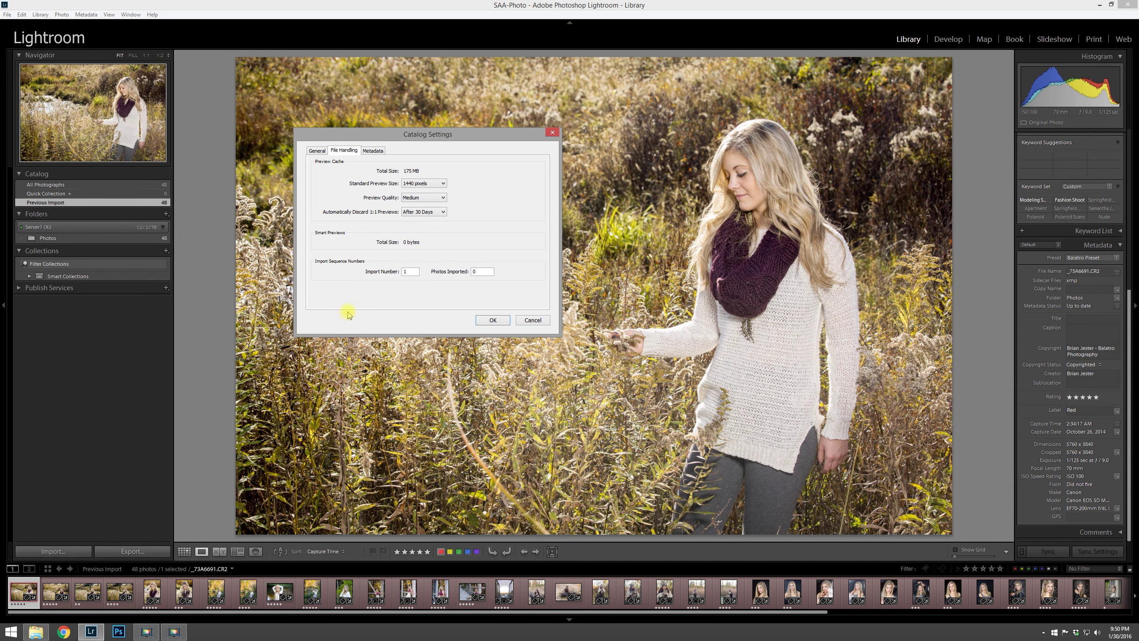
click(424, 183)
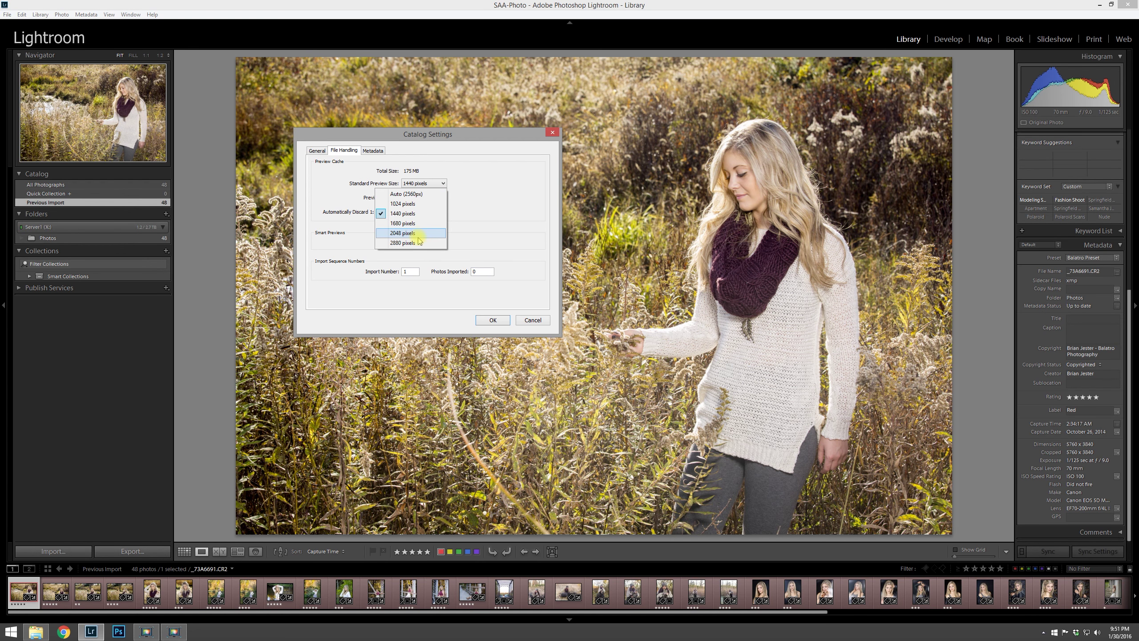
click(417, 194)
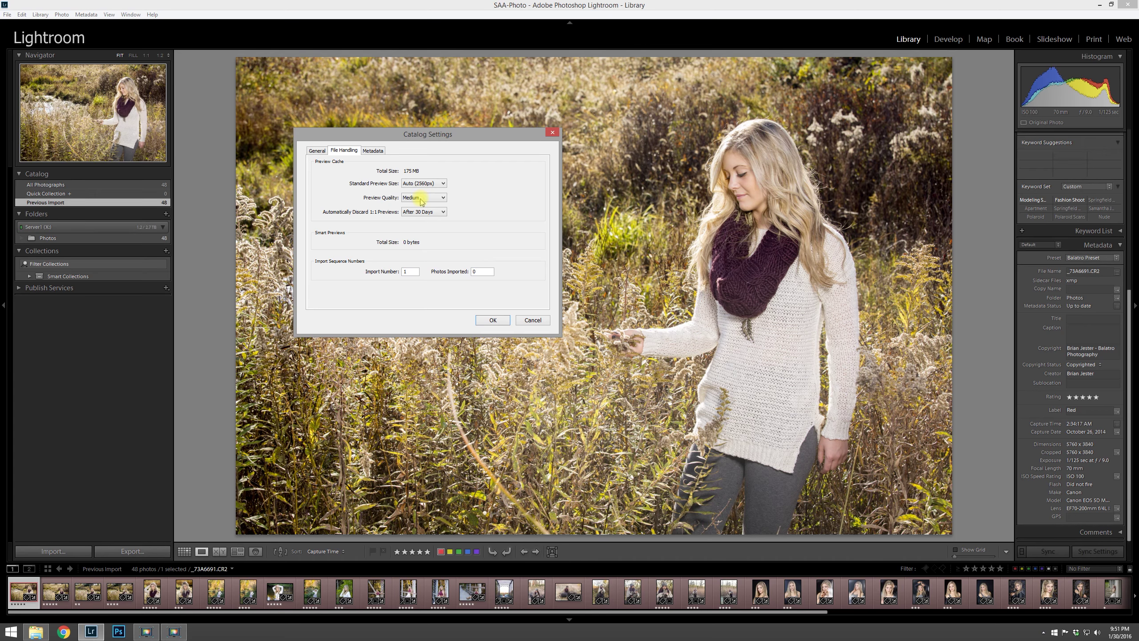
click(426, 199)
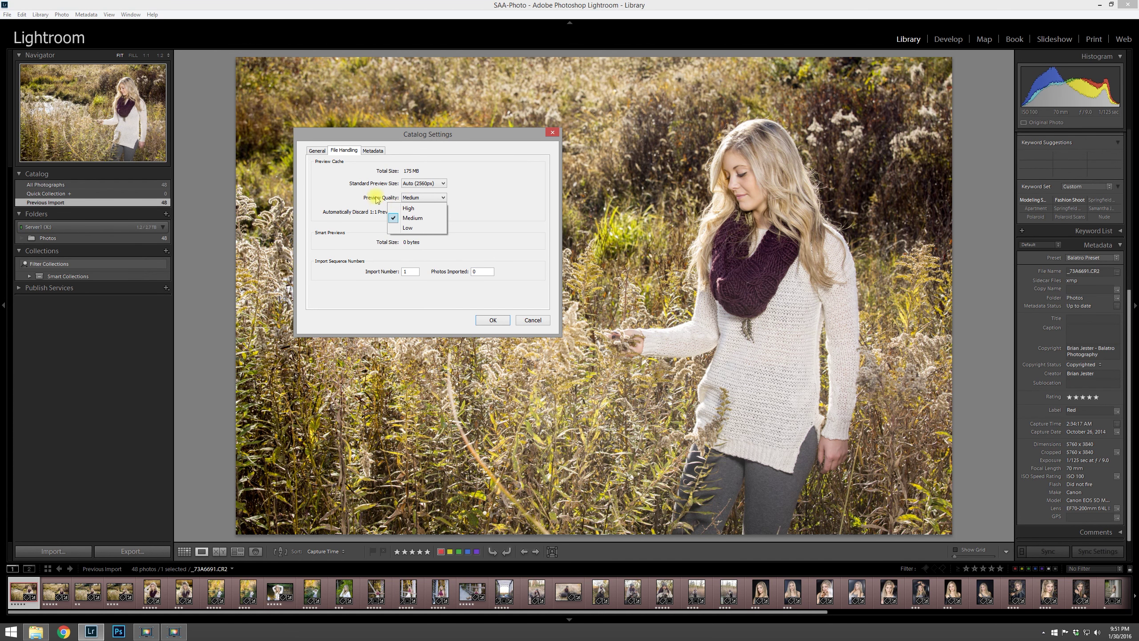
click(414, 209)
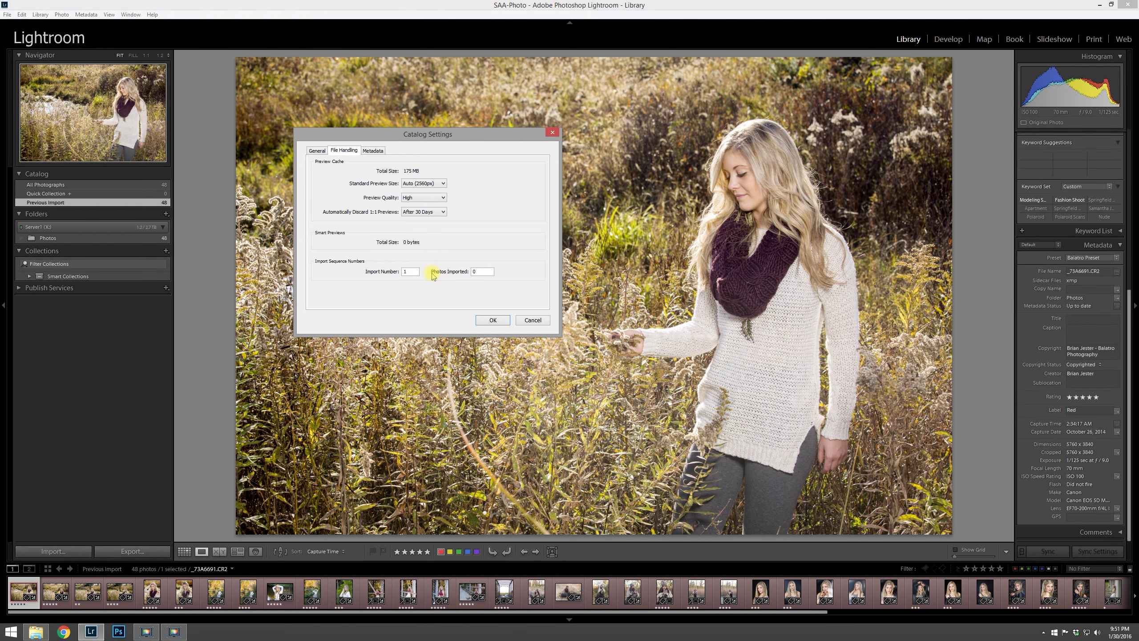
Set the catalog to back up every time Lightroom exits and apply the catalog settings
click(320, 152)
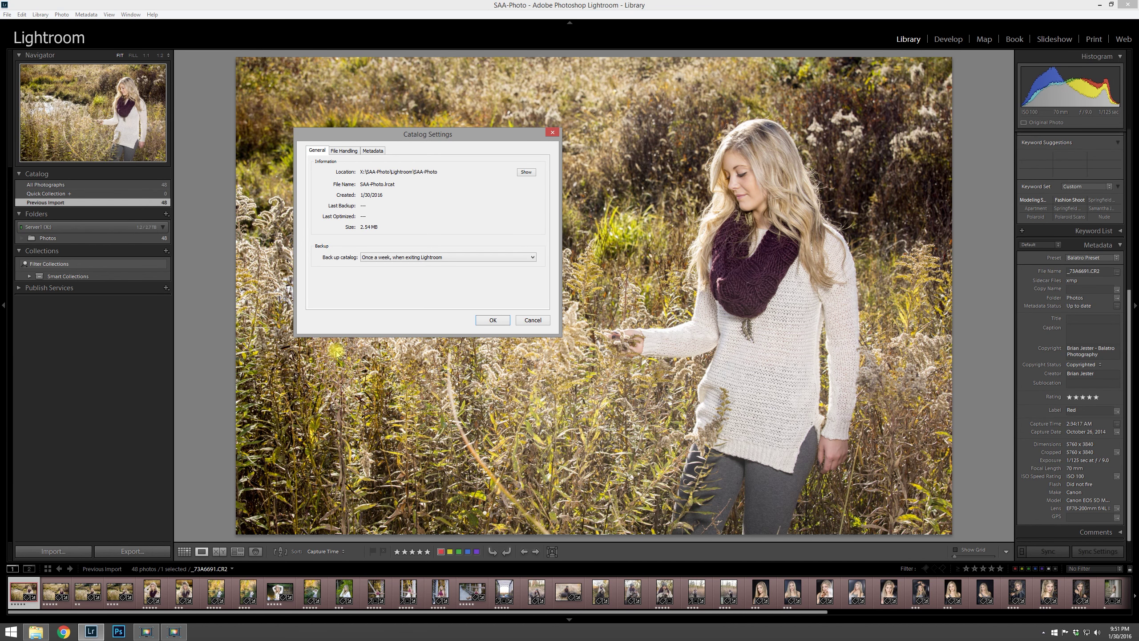
click(483, 258)
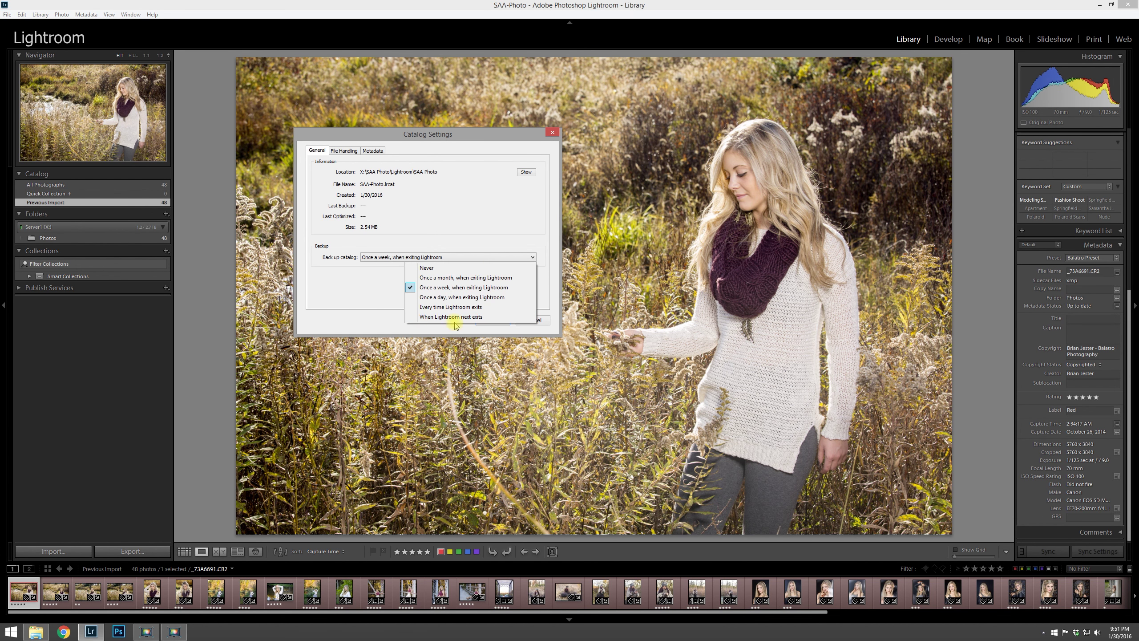
click(460, 309)
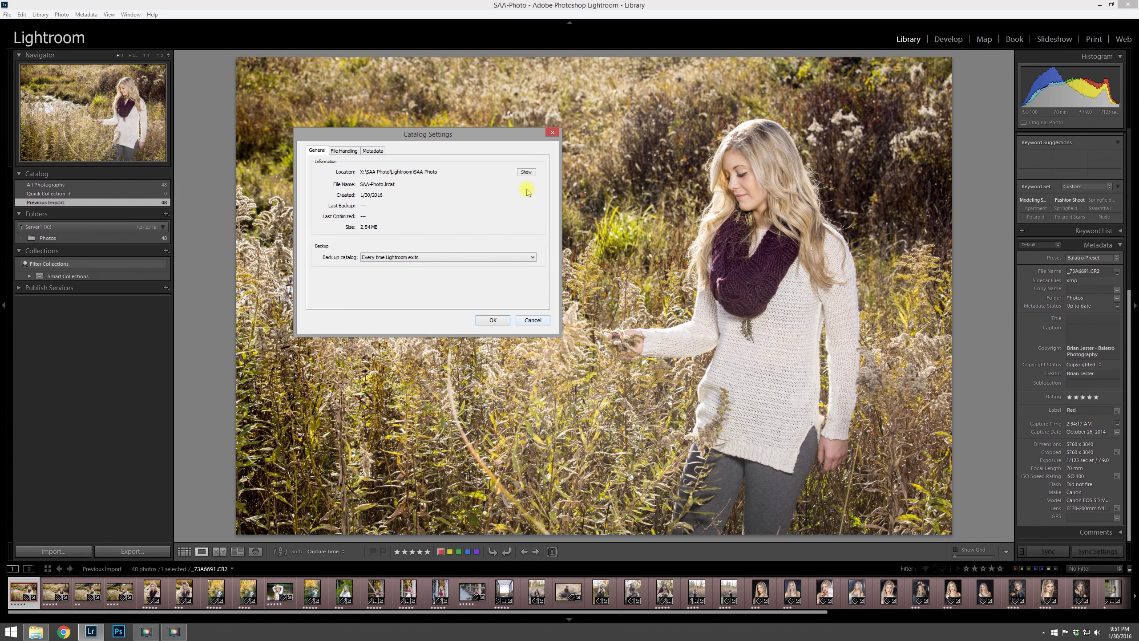
click(492, 320)
Set up a personalized identity plate using the styled text "SAA-Photo" in place of Lightroom and apply it
click(7, 15)
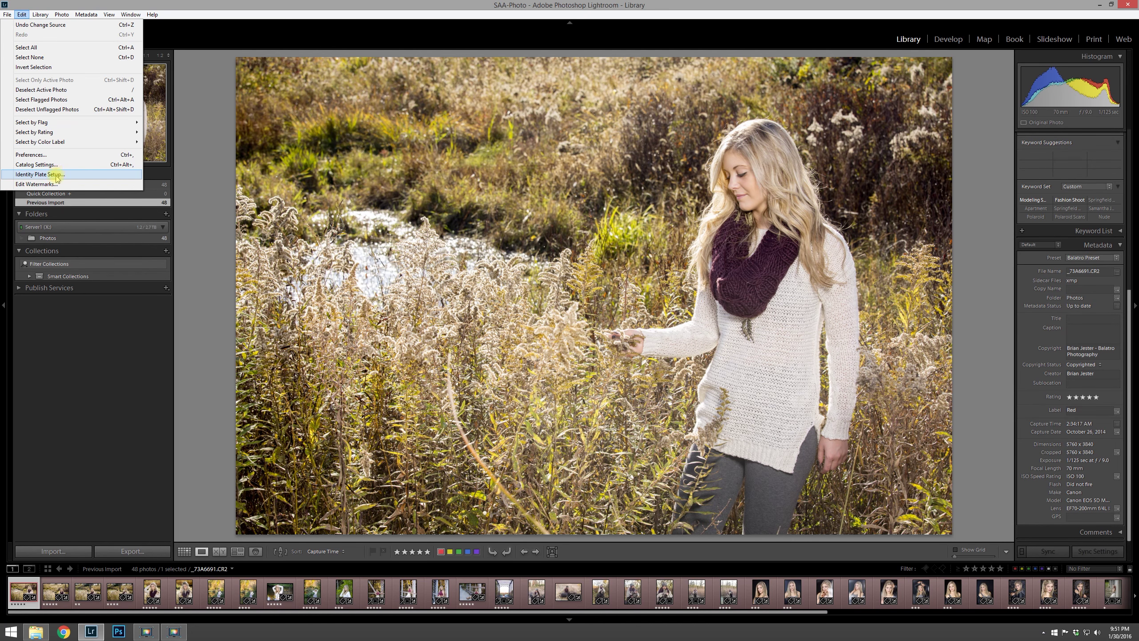
click(69, 181)
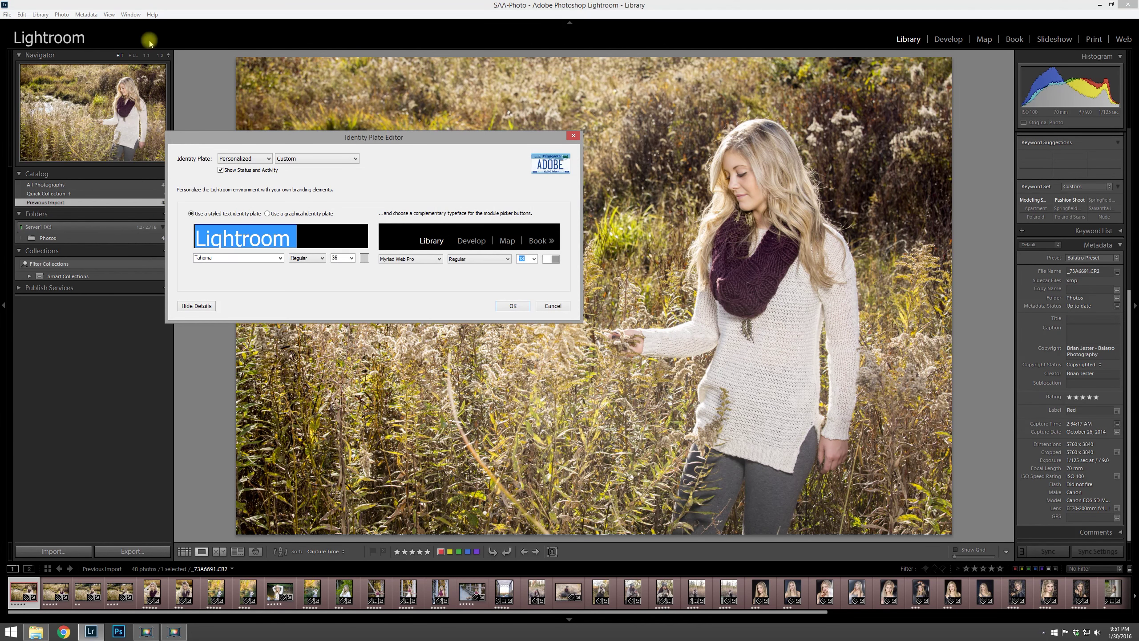
click(267, 213)
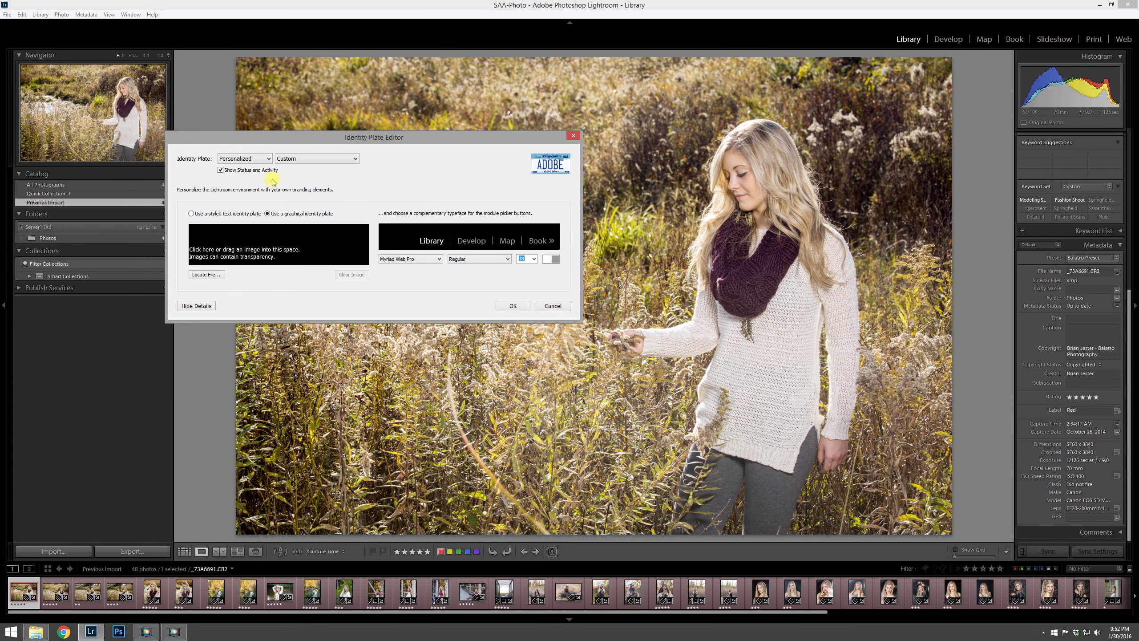
click(191, 214)
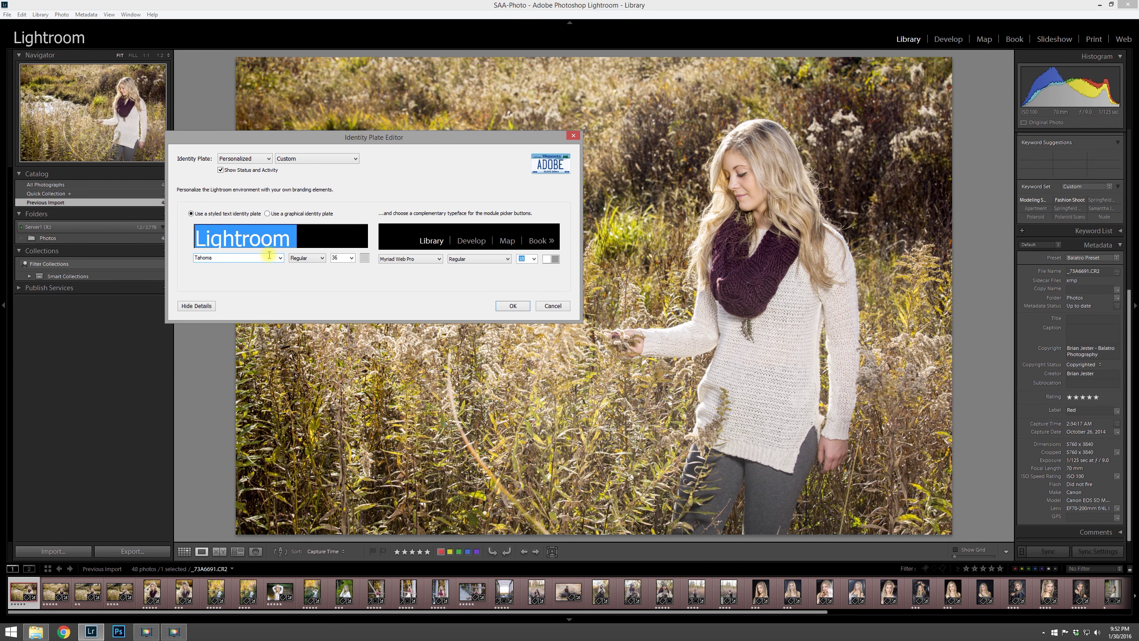
text(SAA-Photo)
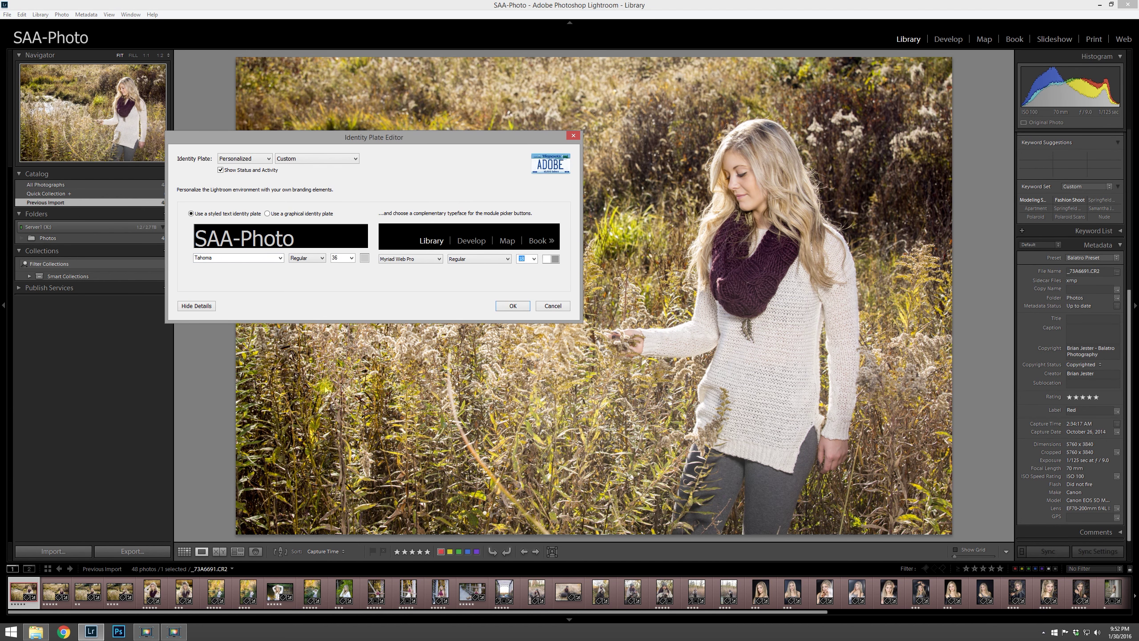
click(514, 306)
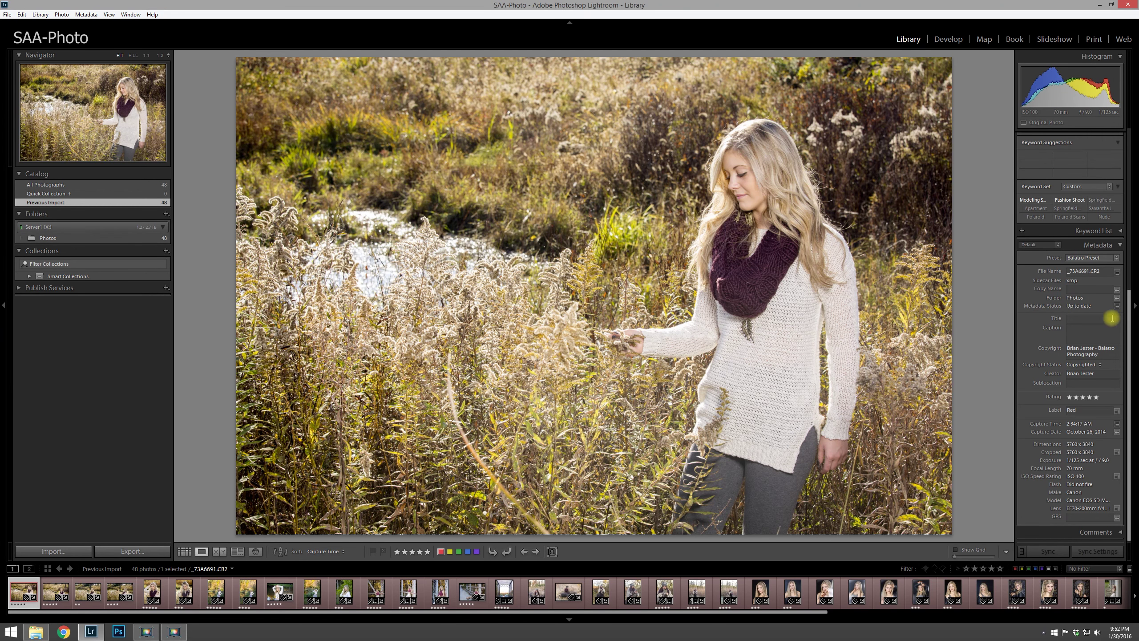
Switch the Library from the single photo to Grid view and select the Photos folder as the displayed source
drag(1129, 318, 1135, 134)
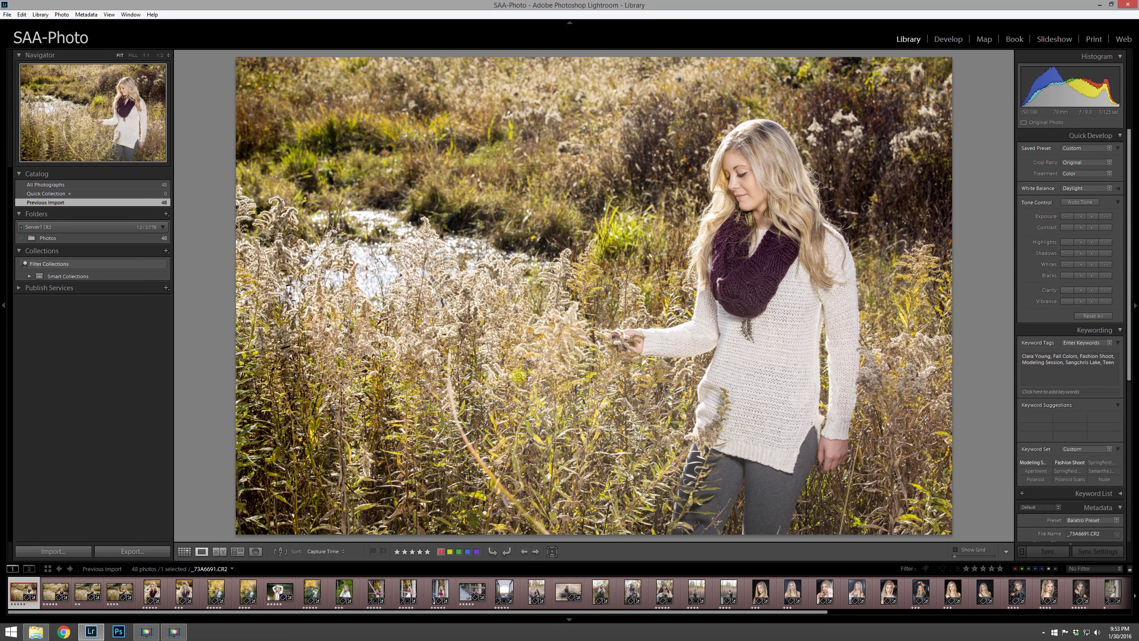
right_click(284, 310)
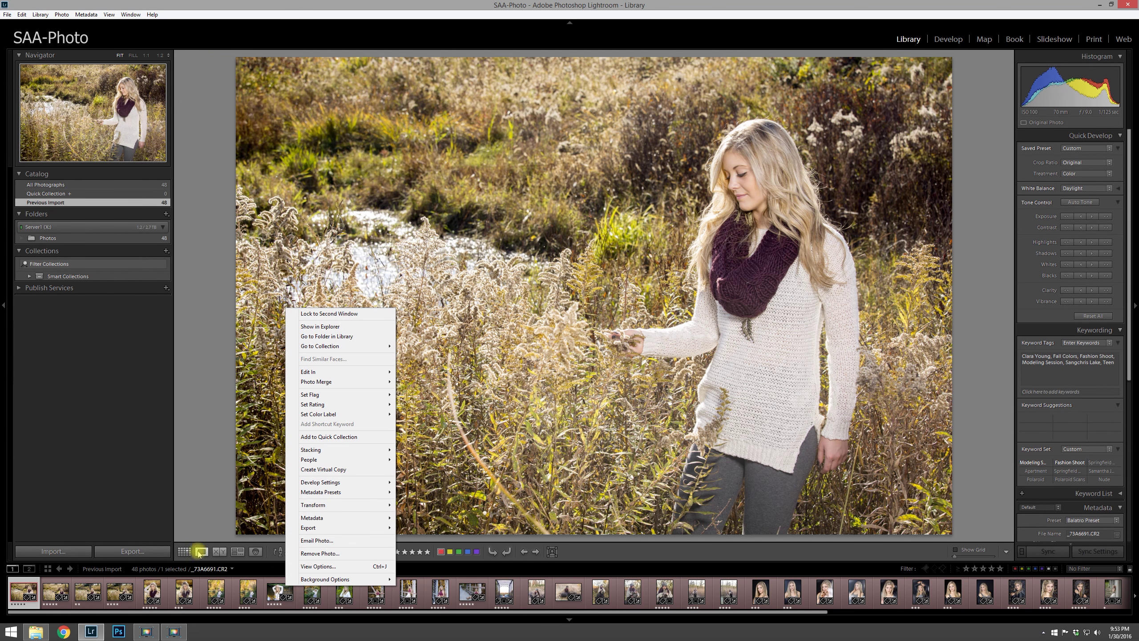
click(188, 525)
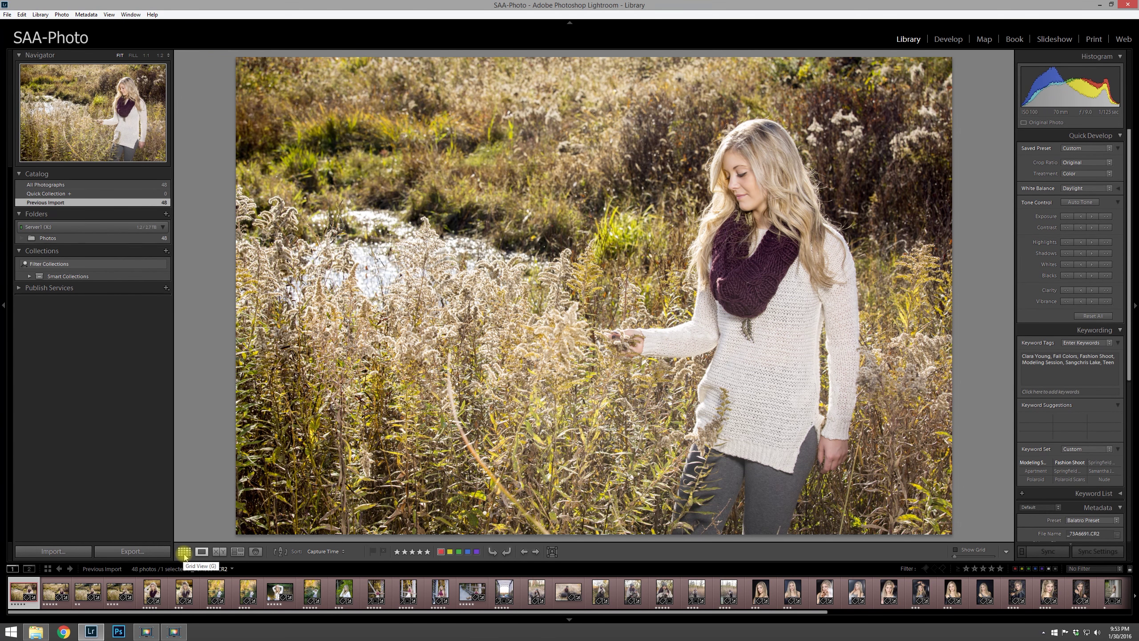
click(184, 553)
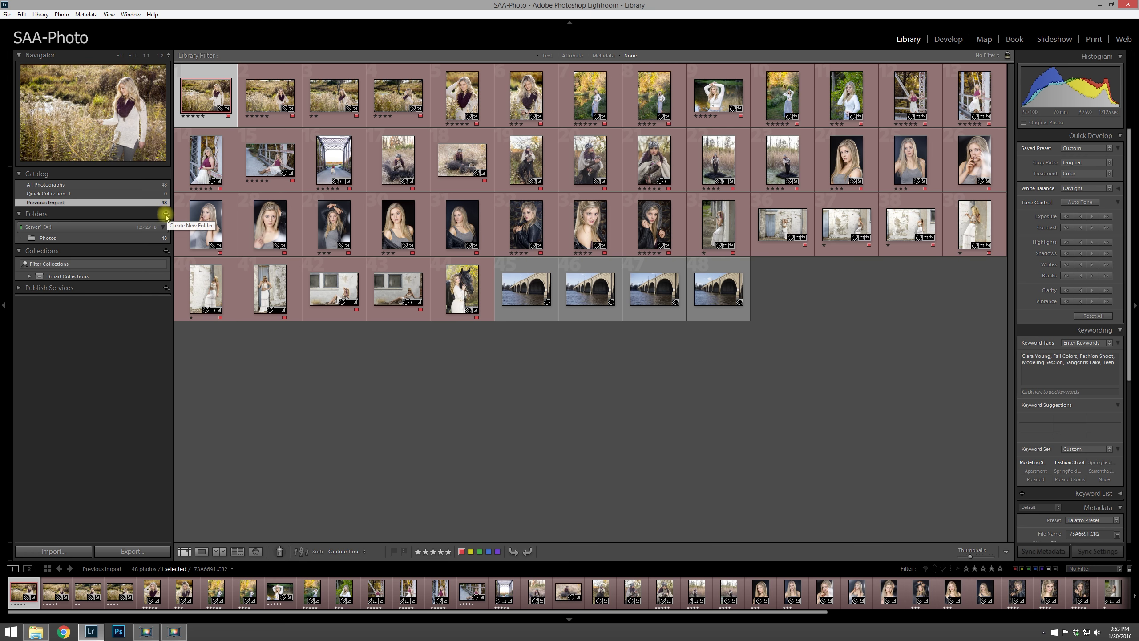
click(166, 215)
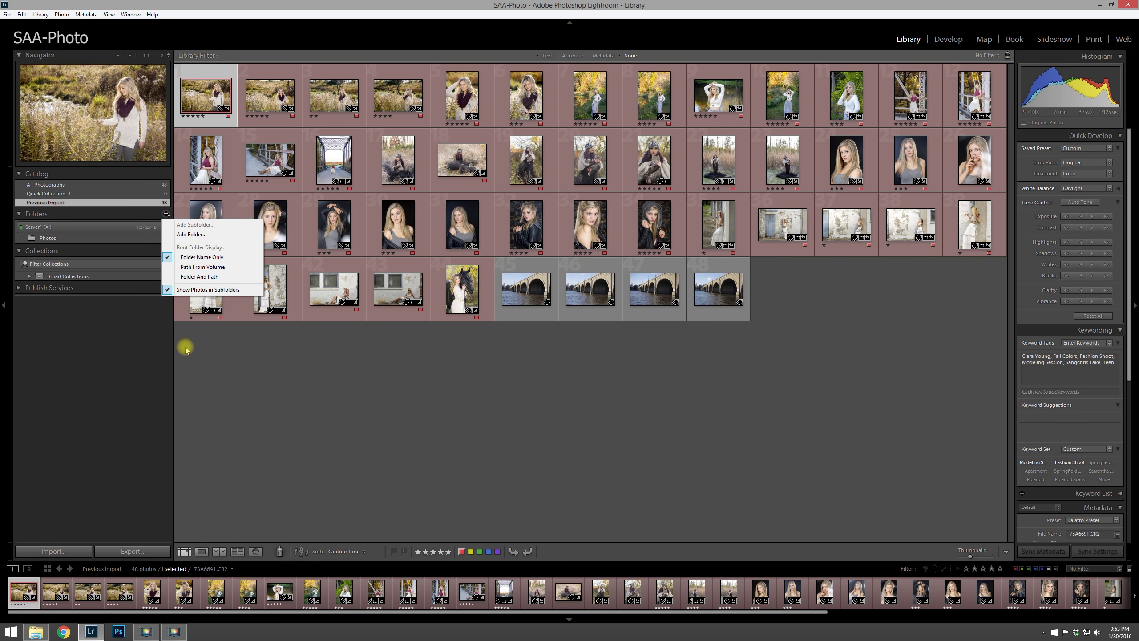
click(47, 237)
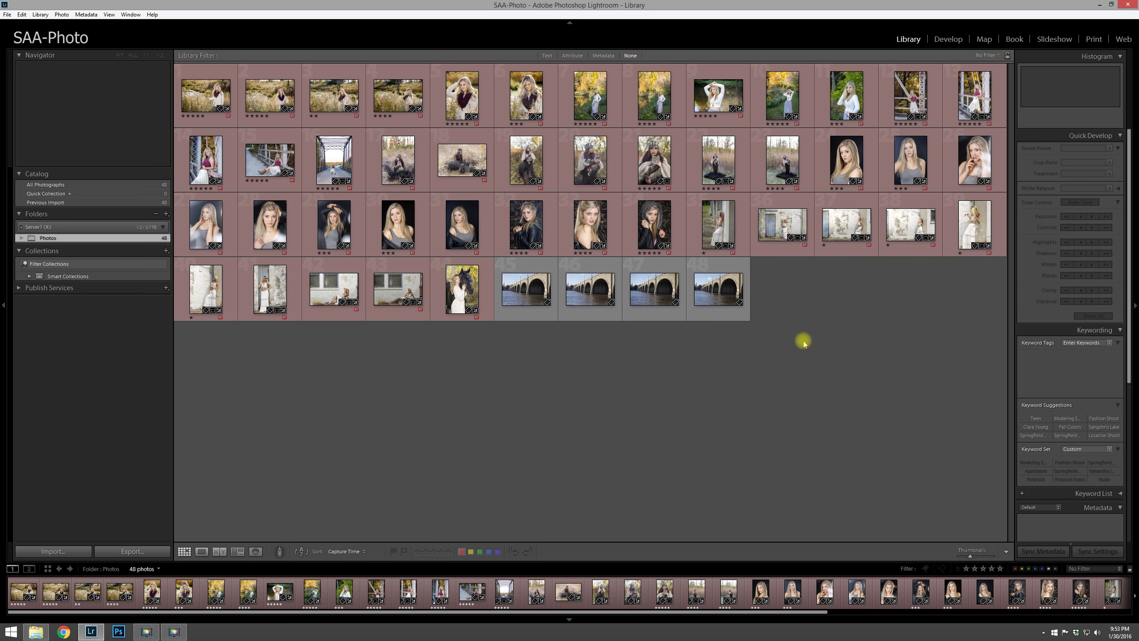